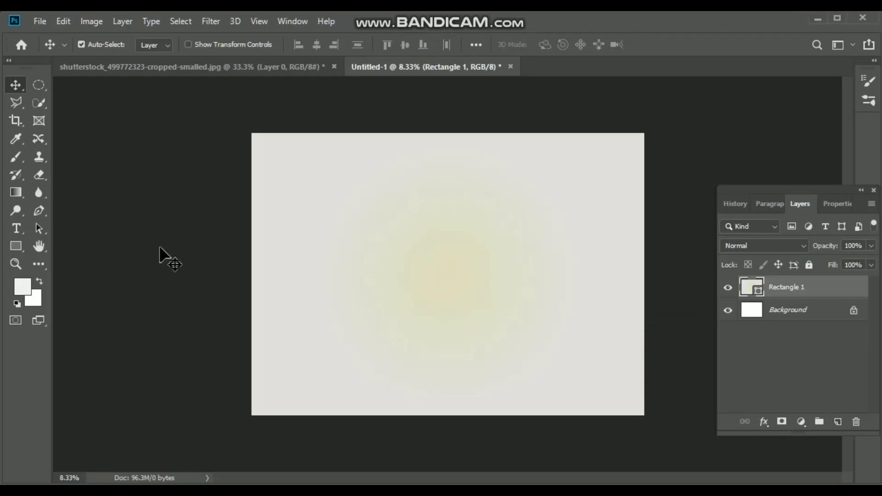
- Add a 700 pt grey Bell MT Bold letter F and centre it on the canvas
{"action": "left_click", "coordinate": [16, 230]}
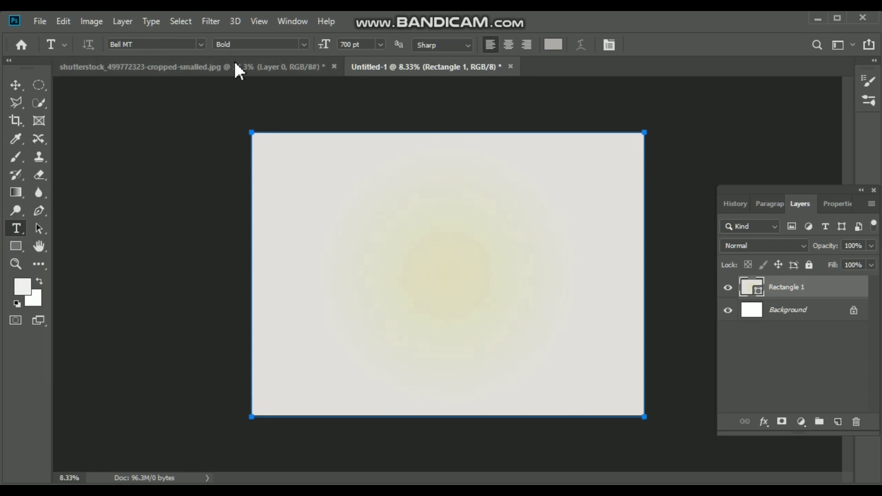
{"action": "left_click", "coordinate": [424, 300]}
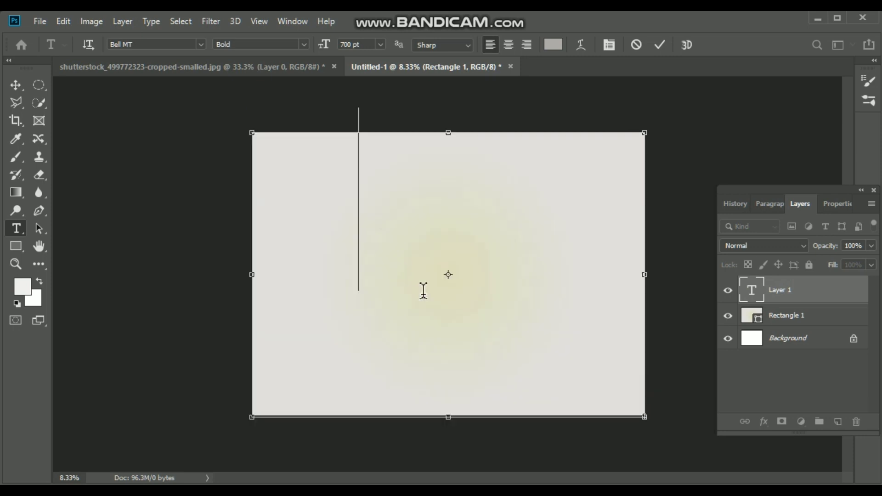
{"action": "left_click", "coordinate": [658, 44]}
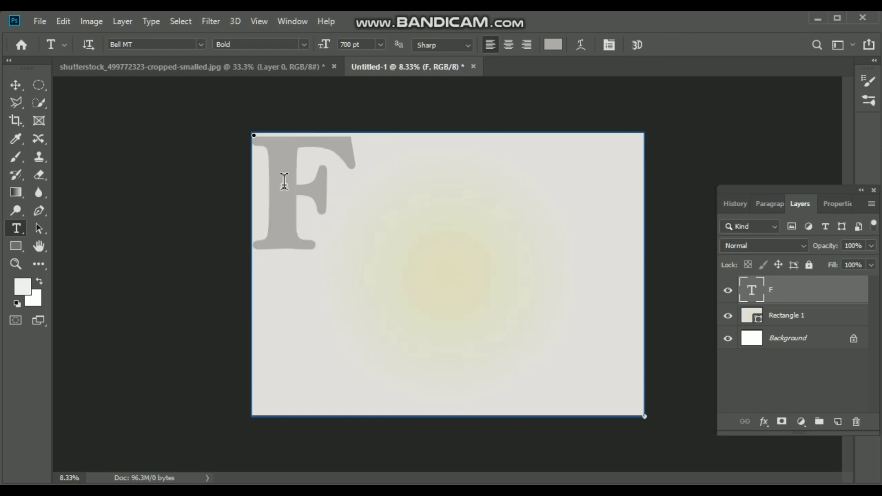
{"action": "left_click", "coordinate": [15, 86]}
{"action": "mouse_move", "coordinate": [308, 204]}
{"action": "left_mouse_down"}
{"action": "mouse_move", "coordinate": [470, 277]}
{"action": "mouse_move", "coordinate": [461, 279]}
{"action": "left_mouse_up"}
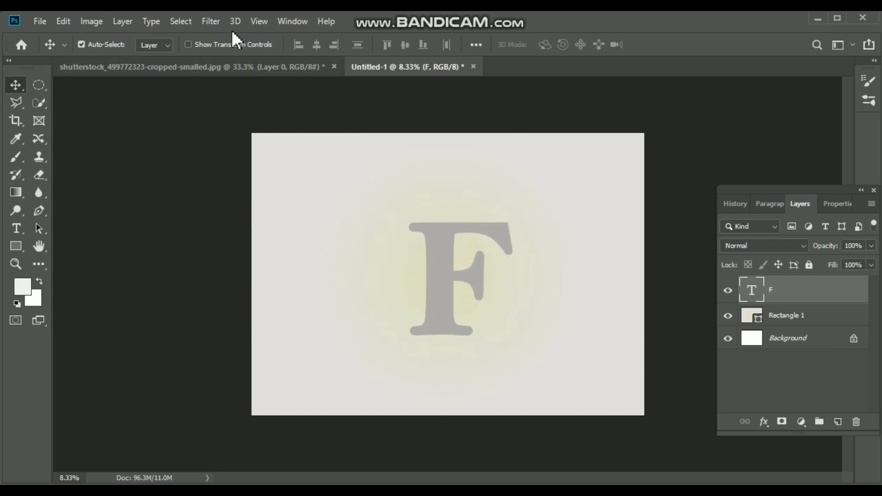
- Cut the woman from the white background with Select > Subject and a layer mask
{"action": "left_click", "coordinate": [258, 73]}
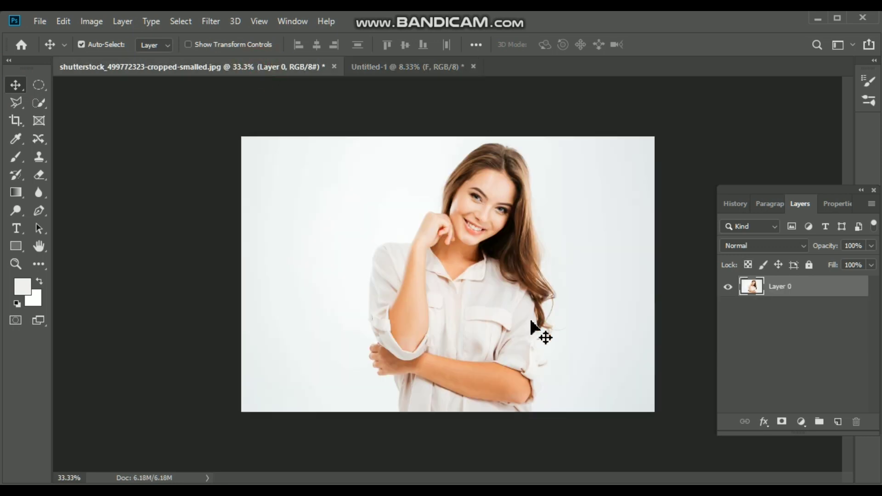
{"action": "left_click", "coordinate": [181, 22]}
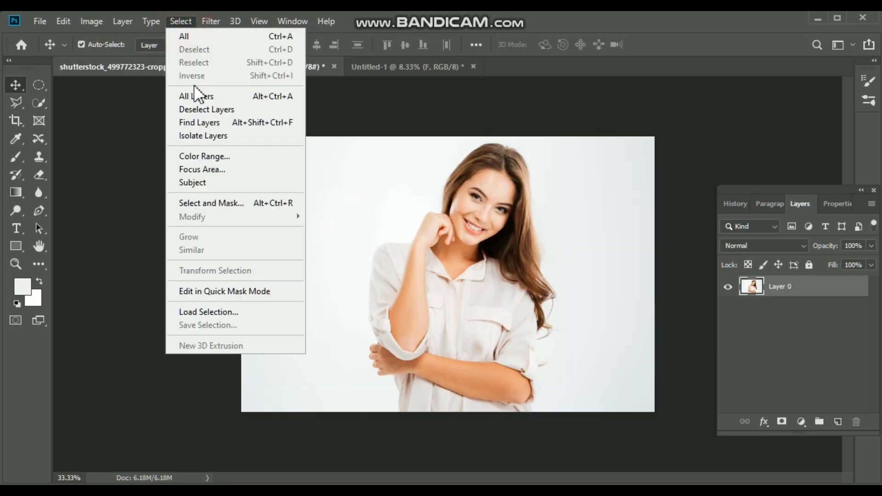
{"action": "left_click", "coordinate": [230, 182]}
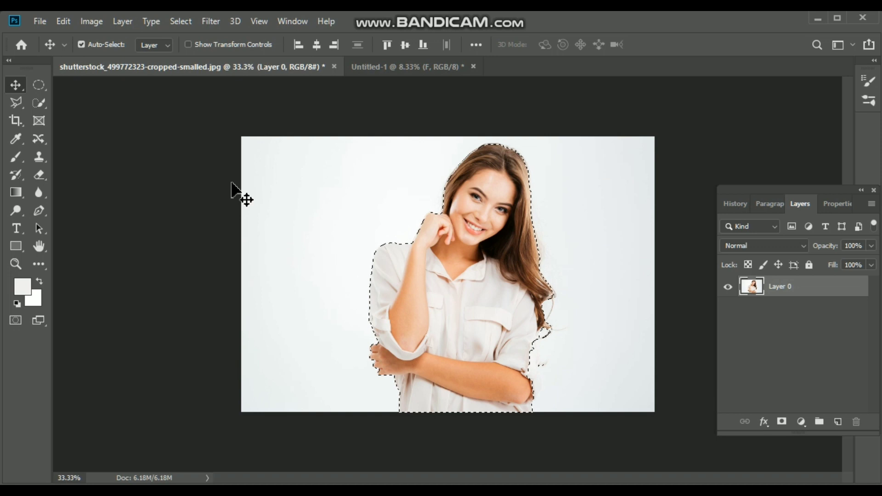
{"action": "left_click", "coordinate": [781, 422]}
{"action": "key", "text": "ctrl+1"}
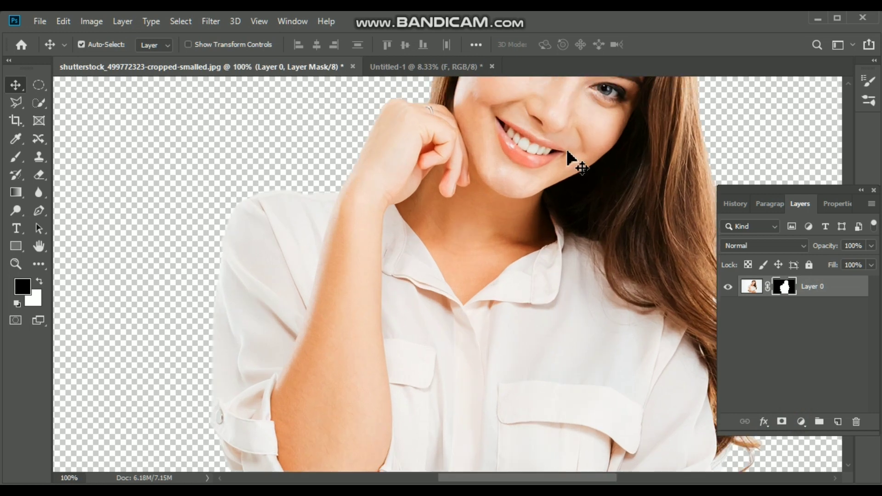
{"action": "scroll", "coordinate": [564, 158], "scroll_direction": "up", "scroll_amount": 3}
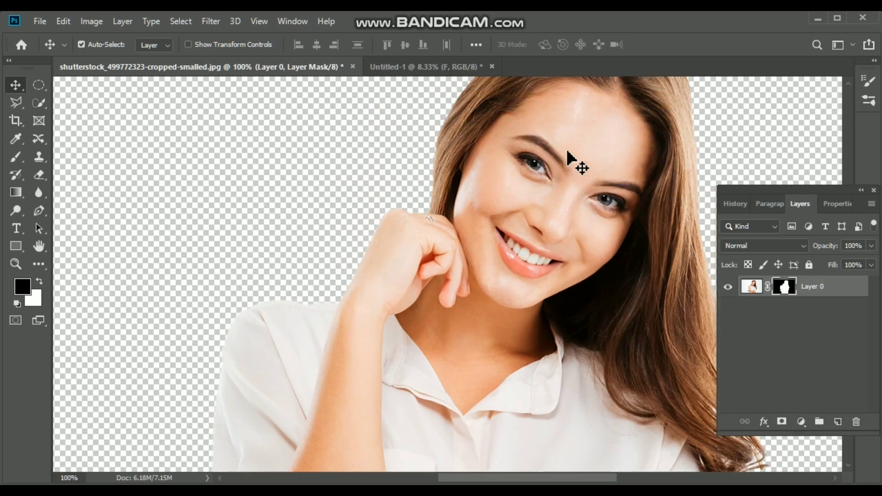
- Trace the woman's lips into a closed Polygonal Lasso selection
{"action": "left_click", "coordinate": [16, 103]}
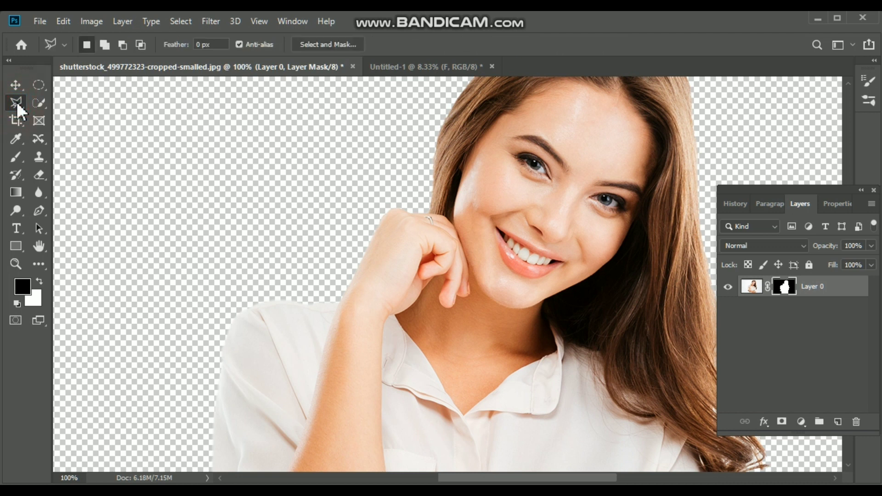
{"action": "left_click", "coordinate": [495, 227]}
{"action": "left_click", "coordinate": [506, 266]}
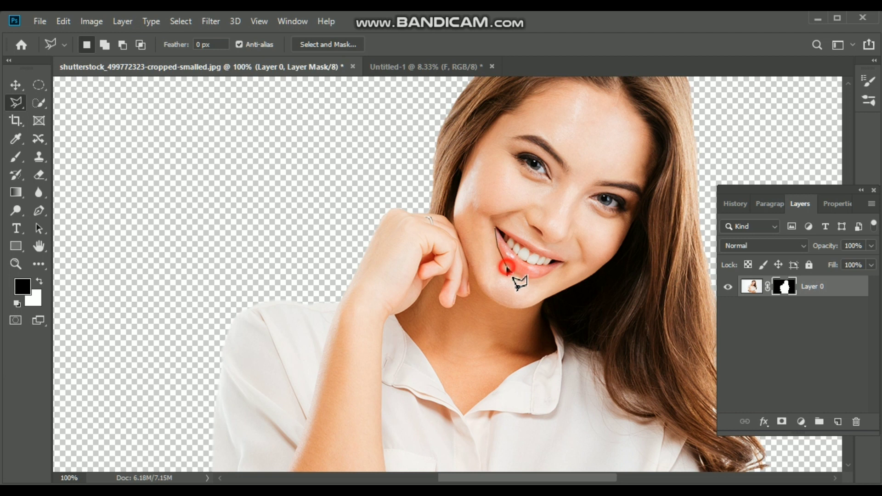
{"action": "left_click", "coordinate": [538, 281]}
{"action": "left_click", "coordinate": [567, 263]}
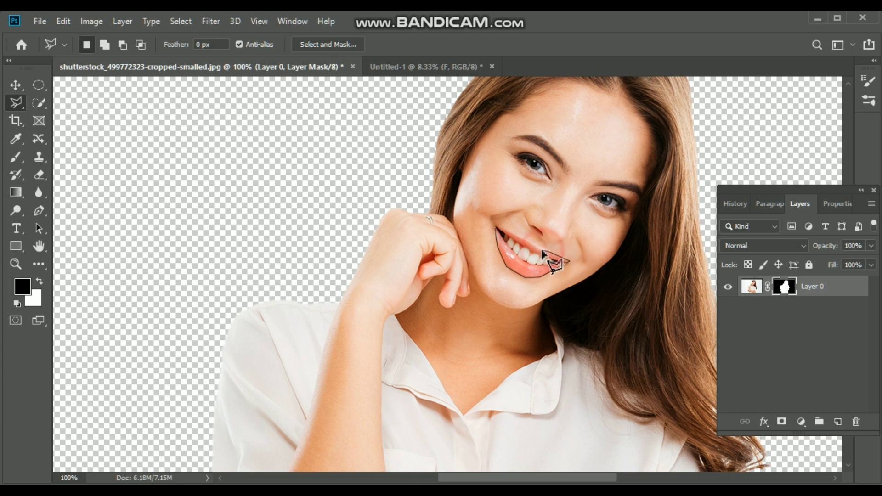
{"action": "left_click", "coordinate": [527, 237]}
{"action": "left_click", "coordinate": [517, 238]}
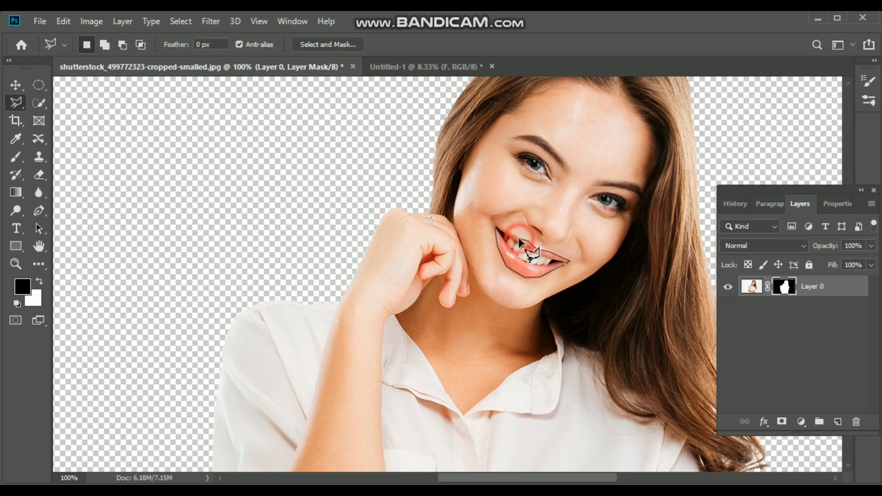
{"action": "left_click", "coordinate": [493, 226]}
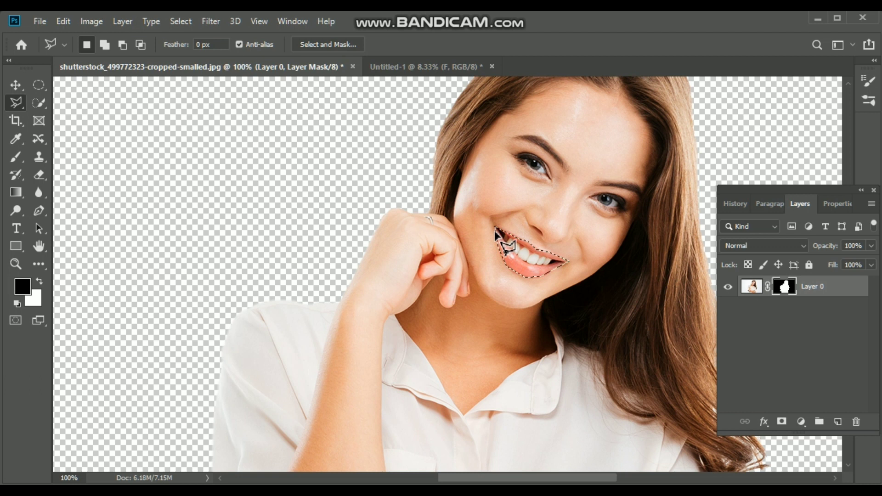
{"action": "left_click", "coordinate": [801, 422]}
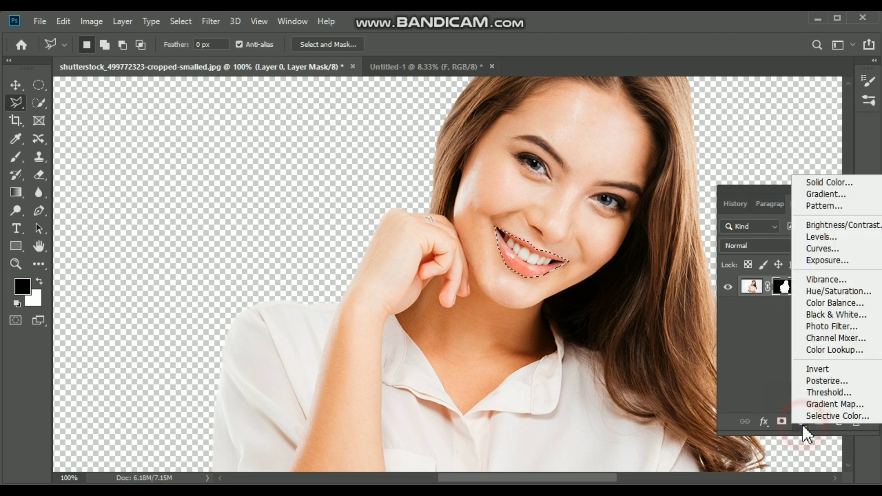
- Add a Black & White adjustment with an inverted mask so only the lips keep their colour
{"action": "left_click", "coordinate": [833, 314]}
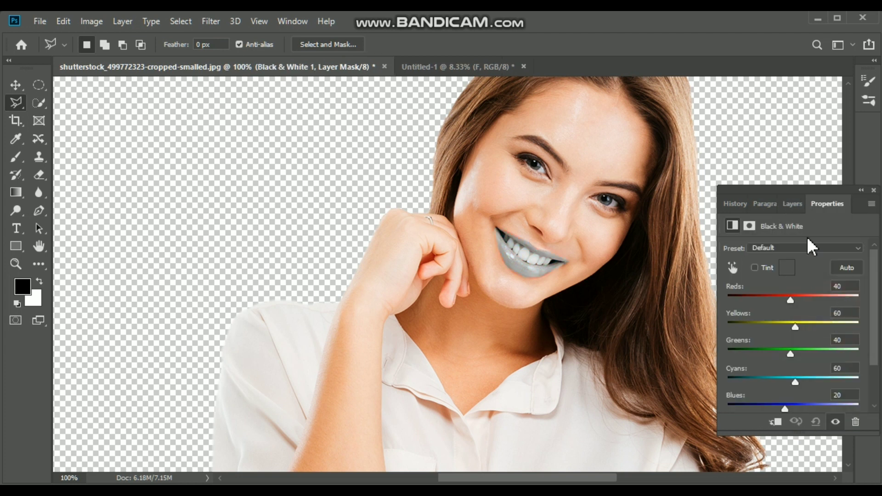
{"action": "left_click", "coordinate": [792, 205]}
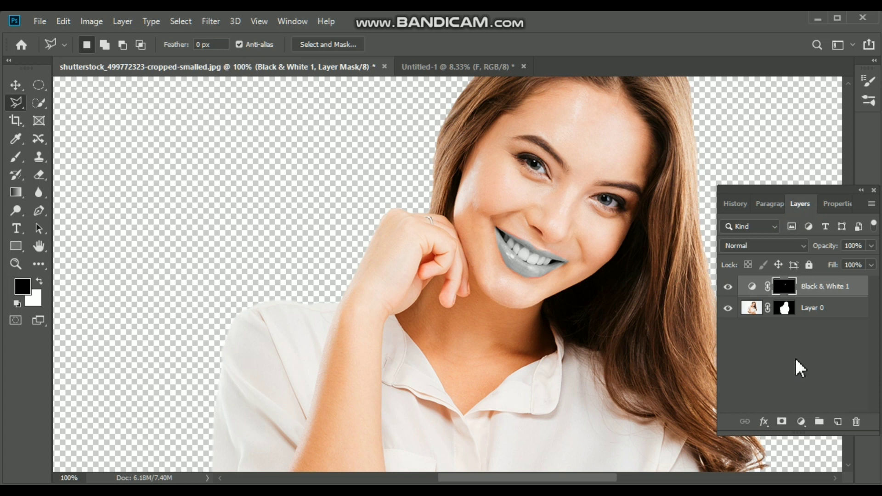
{"action": "left_click_drag", "start_coordinate": [786, 288], "coordinate": [788, 292]}
{"action": "key", "text": "ctrl+i"}
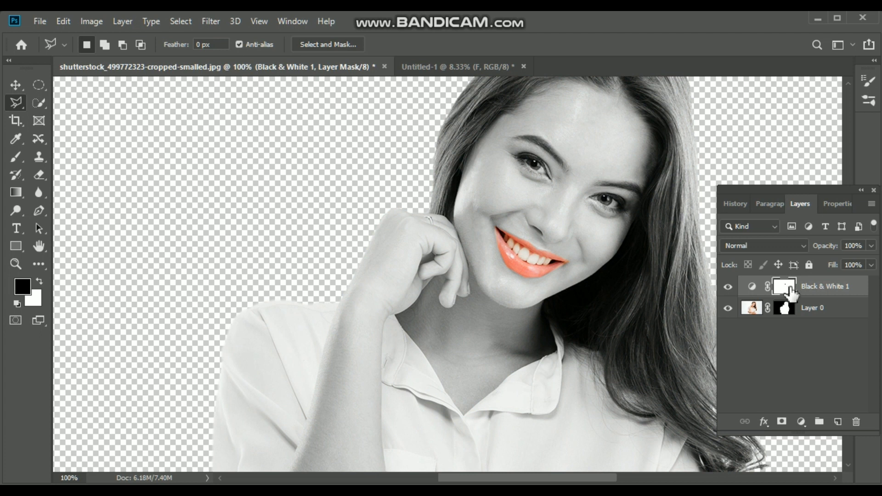
{"action": "left_click", "coordinate": [799, 310]}
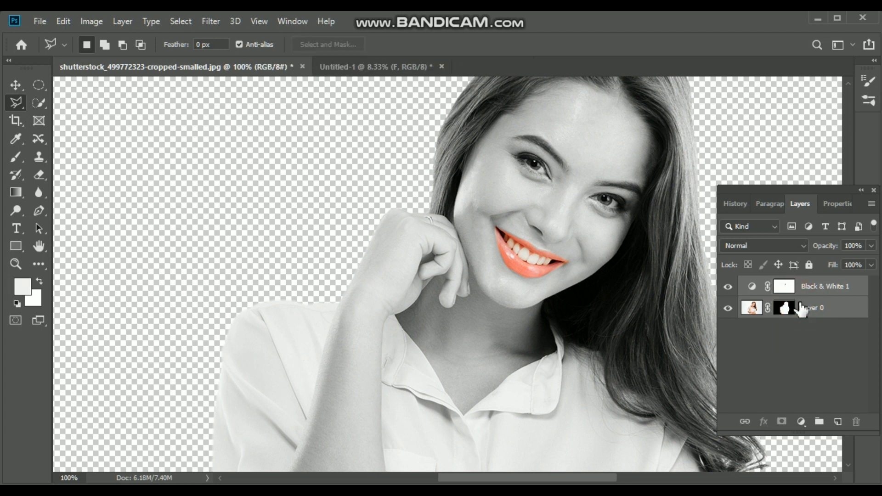
- Convert the Black & White adjustment and Layer 0 into a single smart object
{"action": "right_click", "coordinate": [800, 301]}
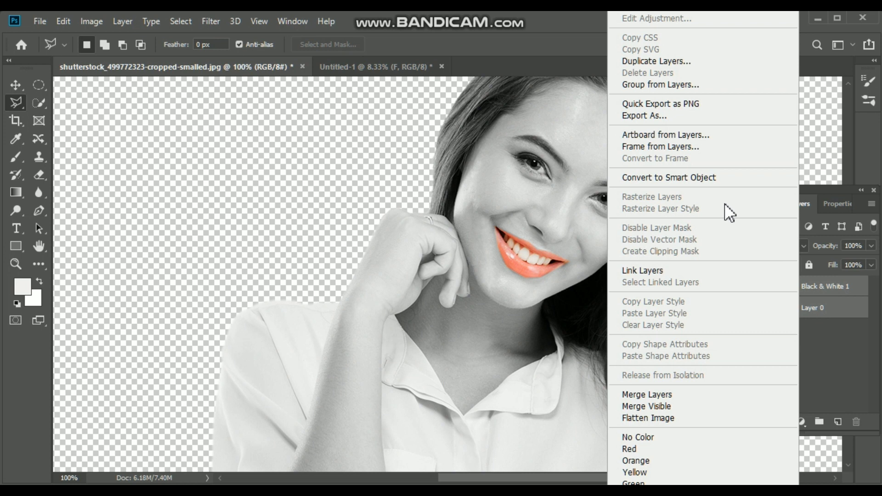
{"action": "left_click", "coordinate": [687, 178]}
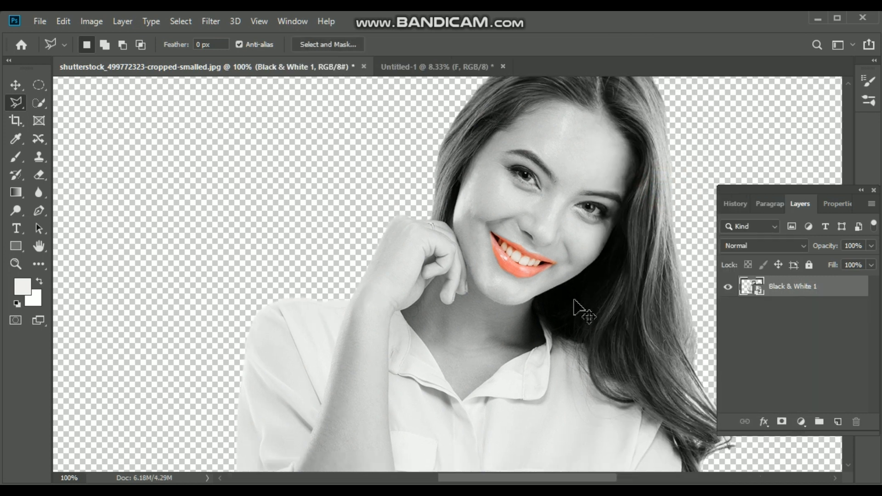
{"action": "key", "text": "ctrl+minus"}
{"action": "key", "text": "ctrl+minus"}
{"action": "key", "text": "ctrl+minus"}
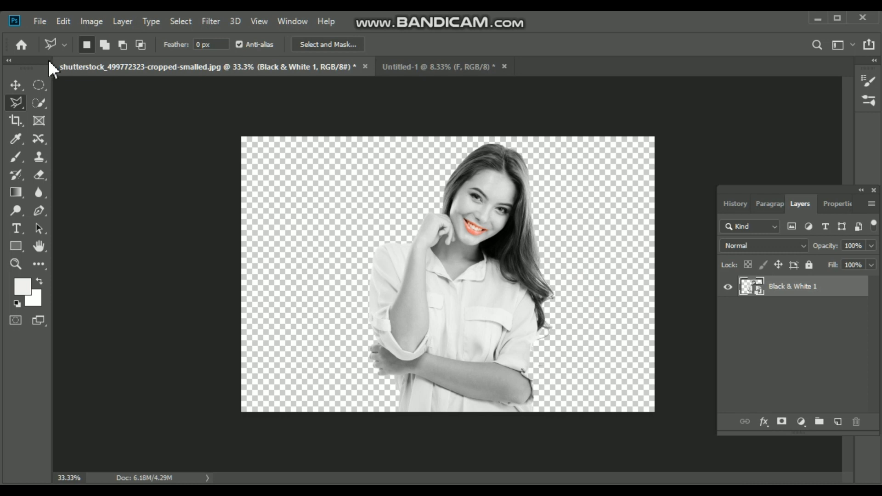
- Drag the black-and-white portrait layer into the Untitled-1 letter F document
{"action": "left_click", "coordinate": [20, 83]}
{"action": "left_click", "coordinate": [464, 233]}
{"action": "mouse_move", "coordinate": [464, 232]}
{"action": "left_mouse_down"}
{"action": "mouse_move", "coordinate": [434, 74]}
{"action": "mouse_move", "coordinate": [451, 236]}
{"action": "left_mouse_up"}
{"action": "left_click_drag", "start_coordinate": [450, 303], "coordinate": [451, 304]}
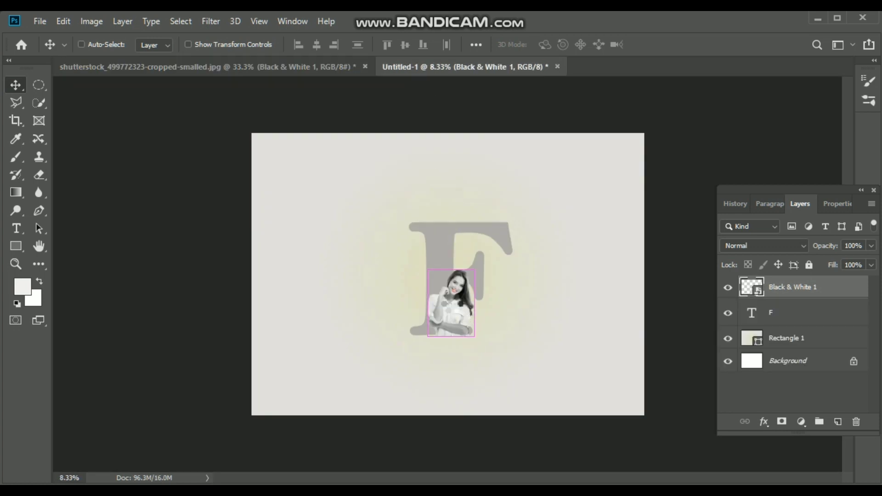
- Scale the portrait to 177.68% and position it over the letter F
{"action": "key", "text": "ctrl+t"}
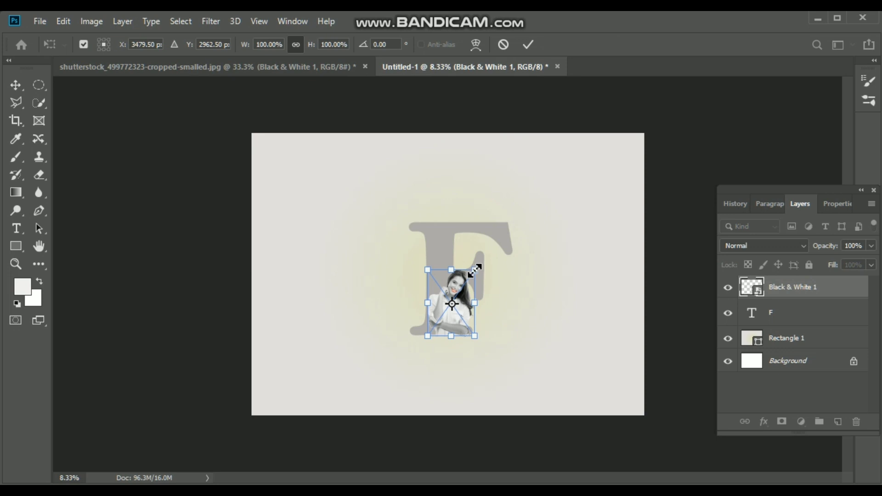
{"action": "left_click_drag", "start_coordinate": [474, 271], "coordinate": [509, 217]}
{"action": "left_click_drag", "start_coordinate": [475, 283], "coordinate": [447, 285]}
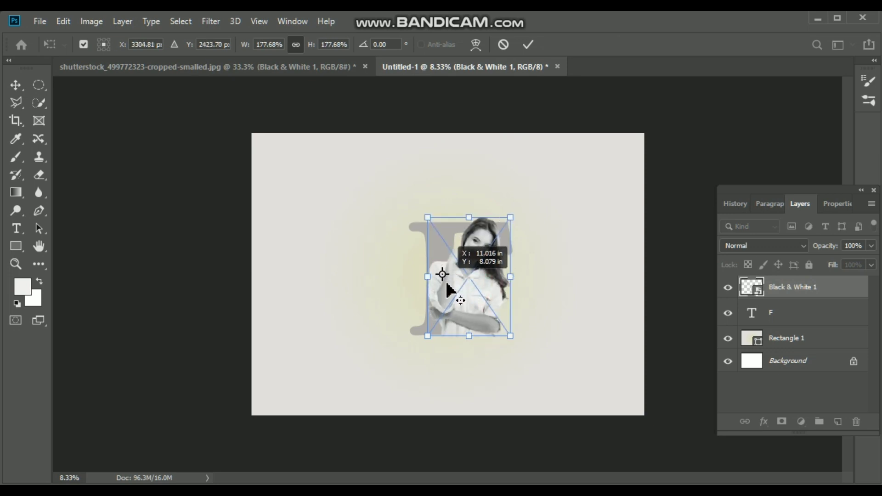
{"action": "mouse_move", "coordinate": [446, 284]}
{"action": "left_mouse_down"}
{"action": "mouse_move", "coordinate": [455, 280]}
{"action": "mouse_move", "coordinate": [444, 291]}
{"action": "left_mouse_up"}
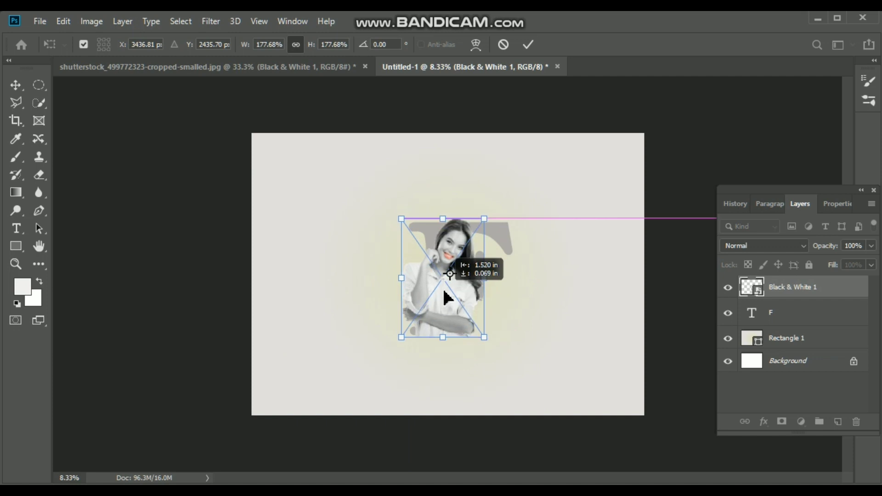
{"action": "scroll", "coordinate": [444, 297], "scroll_direction": "up", "scroll_amount": 1}
{"action": "scroll", "coordinate": [445, 297], "scroll_direction": "up", "scroll_amount": 1}
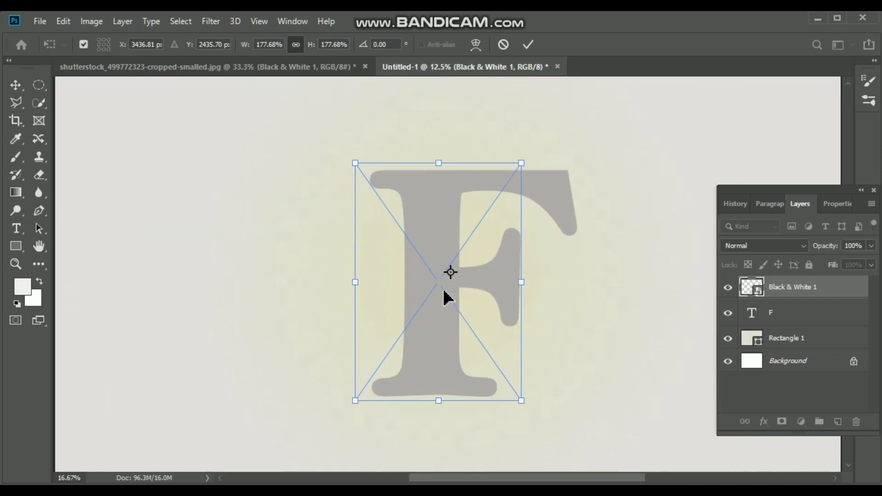
- Flip the portrait horizontally, resize it to 166.92% over the F, and commit
{"action": "left_click", "coordinate": [445, 224]}
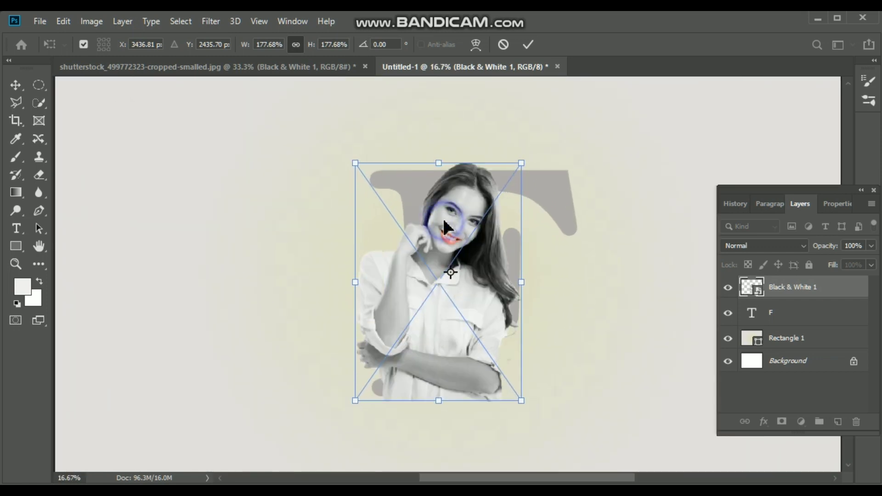
{"action": "right_click", "coordinate": [445, 225]}
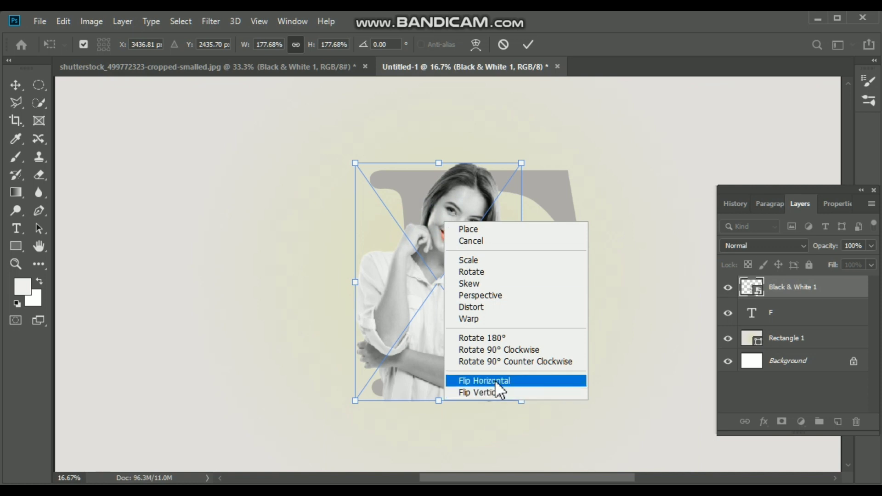
{"action": "left_click", "coordinate": [498, 381]}
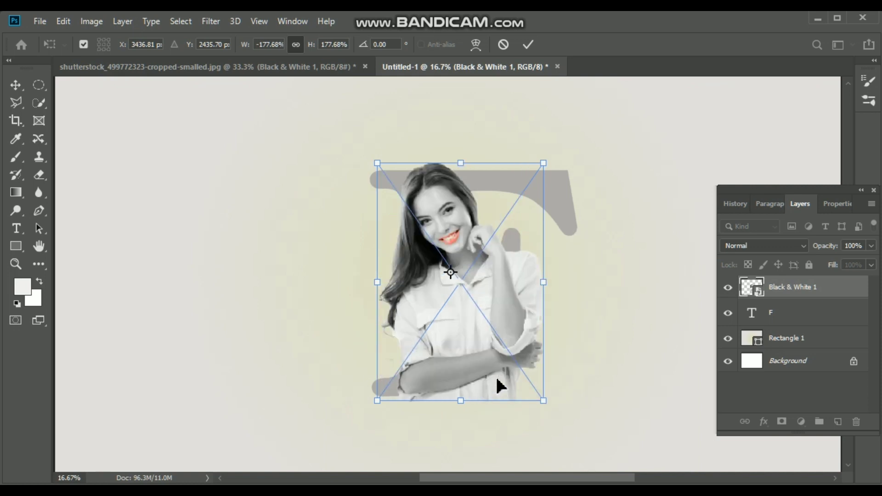
{"action": "mouse_move", "coordinate": [471, 340]}
{"action": "left_mouse_down"}
{"action": "mouse_move", "coordinate": [459, 341]}
{"action": "mouse_move", "coordinate": [466, 347]}
{"action": "left_mouse_up"}
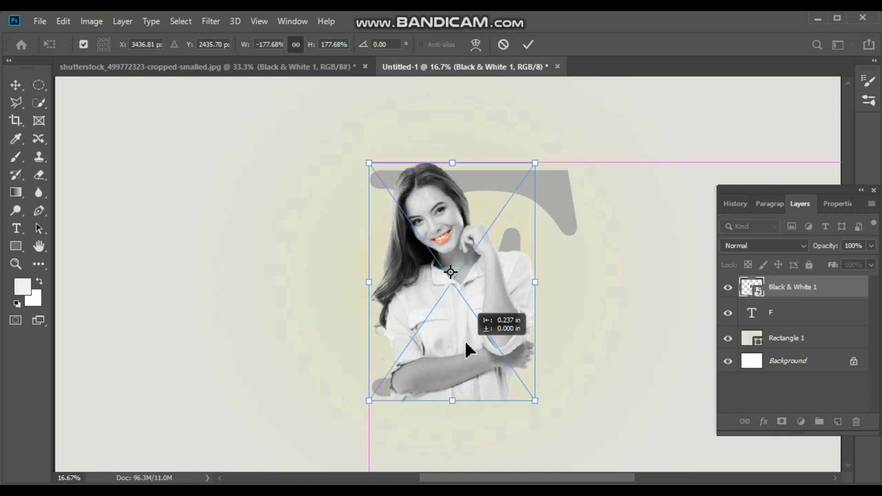
{"action": "left_click_drag", "start_coordinate": [466, 343], "coordinate": [465, 344]}
{"action": "left_click_drag", "start_coordinate": [452, 159], "coordinate": [455, 176]}
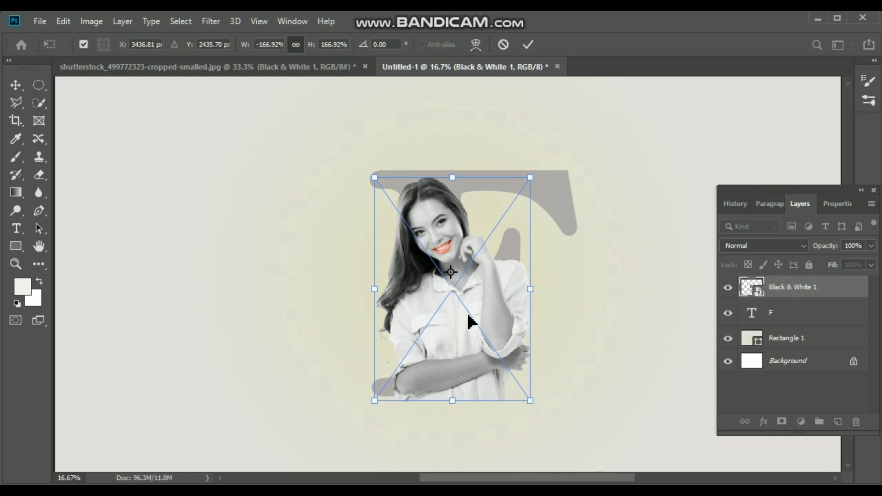
{"action": "left_click_drag", "start_coordinate": [467, 311], "coordinate": [469, 307]}
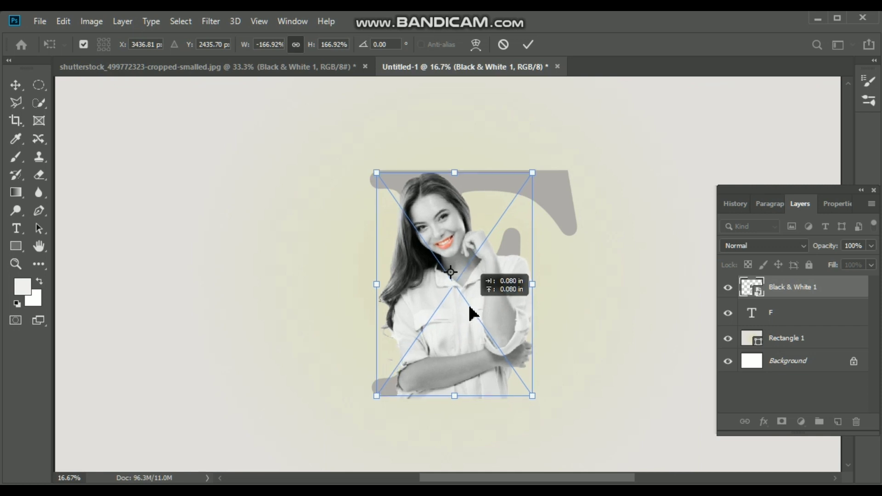
{"action": "left_click", "coordinate": [527, 43]}
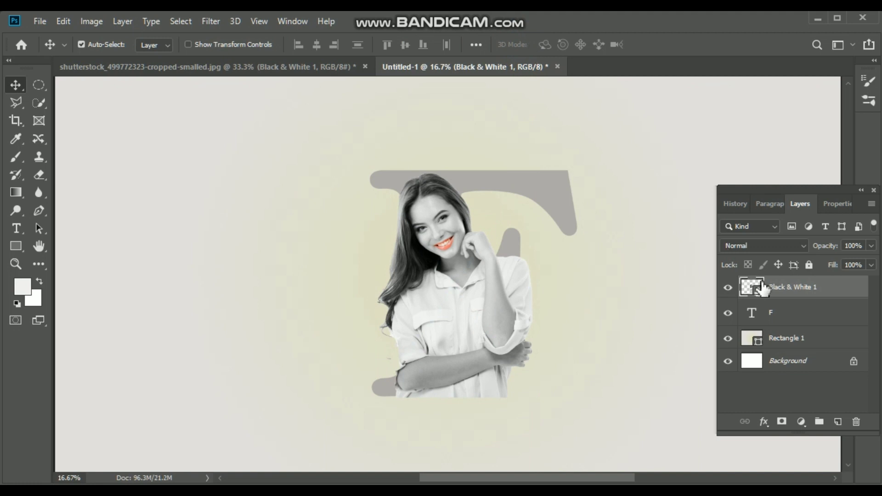
- Clip Black & White 1 into the letter F and duplicate it as Black & White 1 copy
{"action": "right_click", "coordinate": [775, 290]}
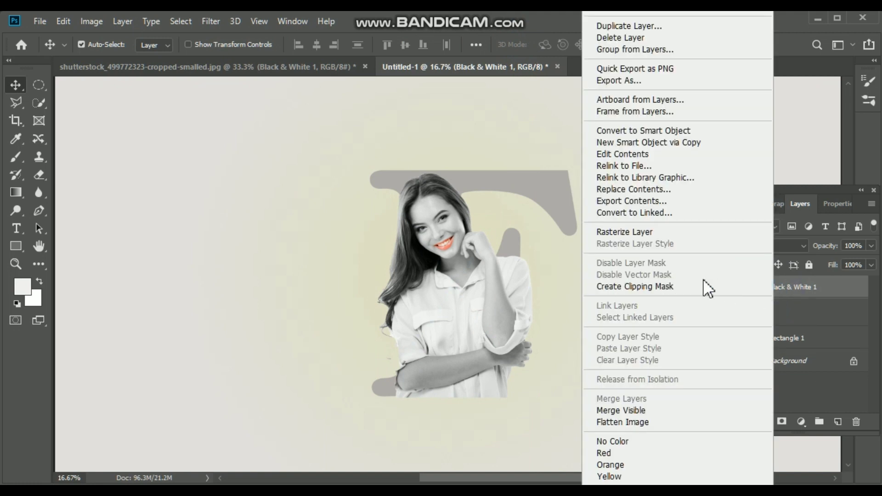
{"action": "left_click", "coordinate": [695, 285]}
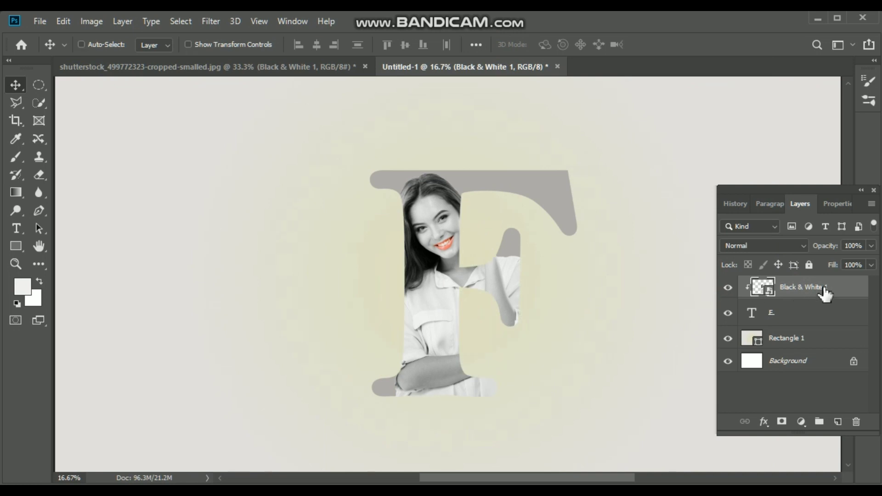
{"action": "key", "text": "ctrl+j"}
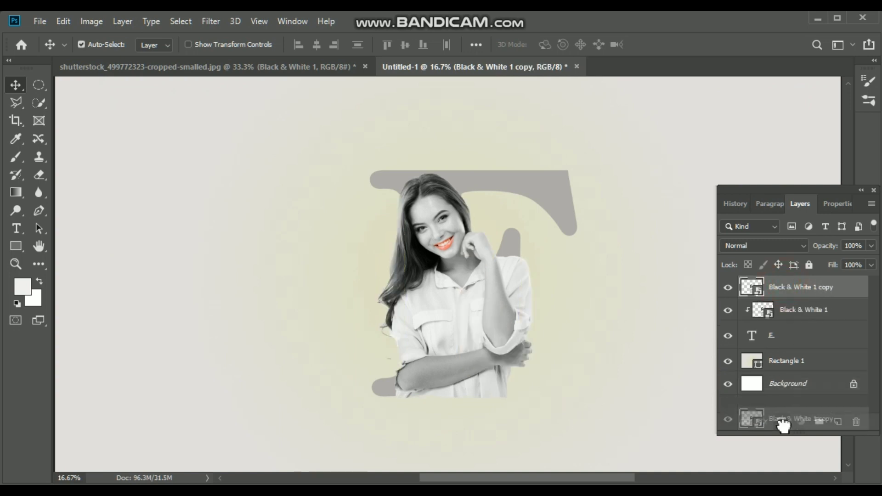
- Mask the Black & White 1 copy and load an inverted selection of the F's pixels
{"action": "left_click_drag", "start_coordinate": [784, 288], "coordinate": [781, 422]}
{"action": "left_click", "coordinate": [781, 421], "text": "alt"}
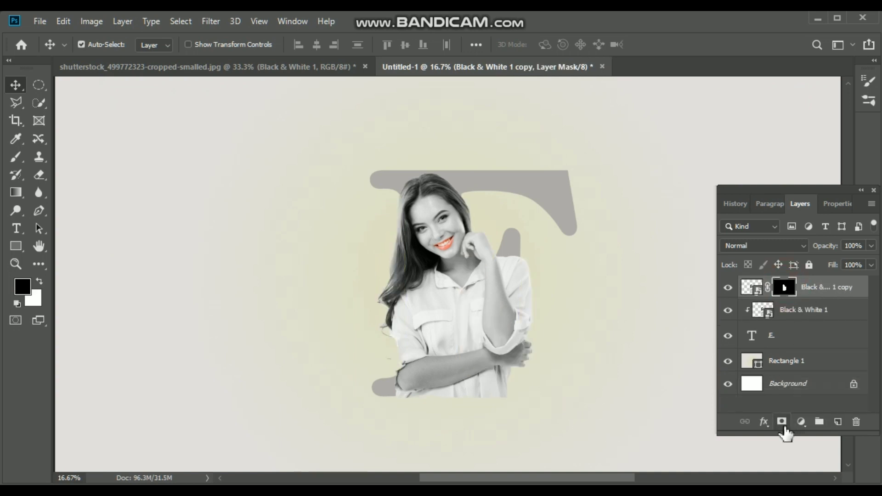
{"action": "left_click", "coordinate": [774, 340]}
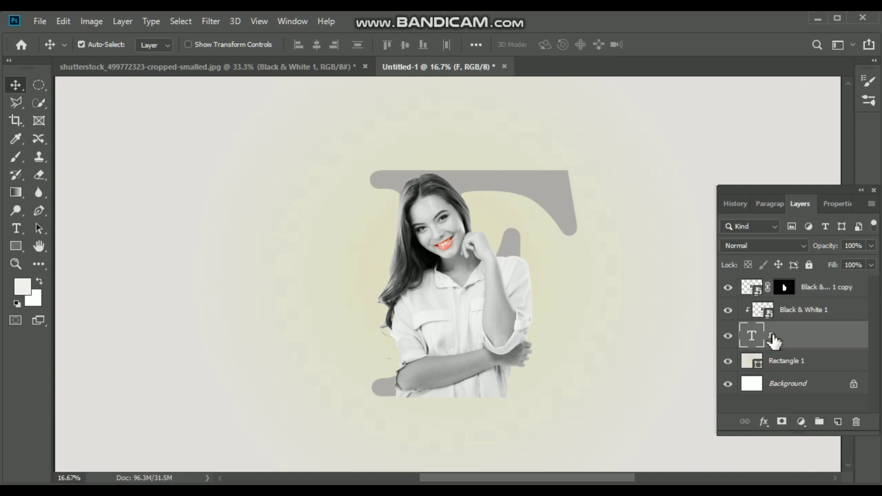
{"action": "right_click", "coordinate": [773, 340]}
{"action": "left_click", "coordinate": [775, 339]}
{"action": "right_click", "coordinate": [751, 340]}
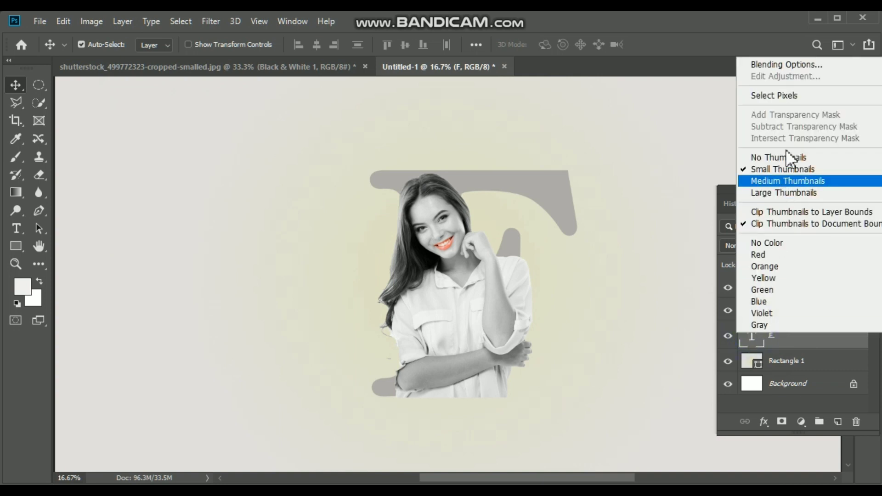
{"action": "left_click", "coordinate": [778, 96]}
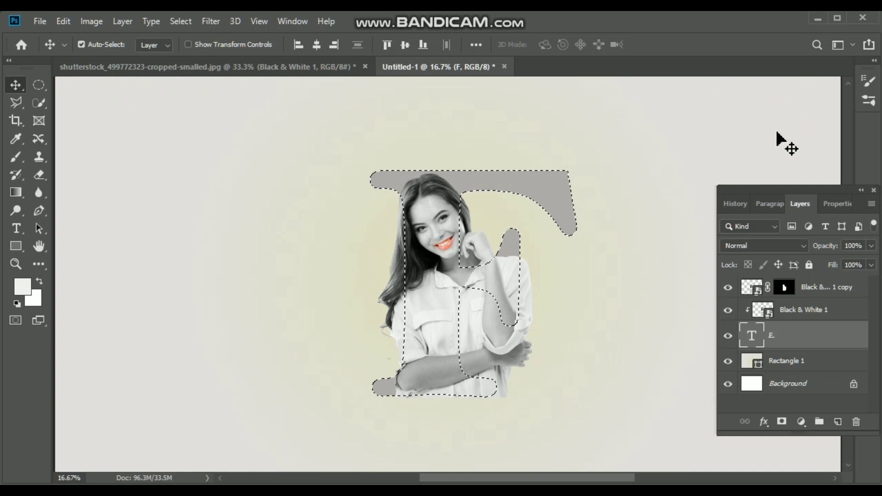
{"action": "left_click", "coordinate": [784, 289]}
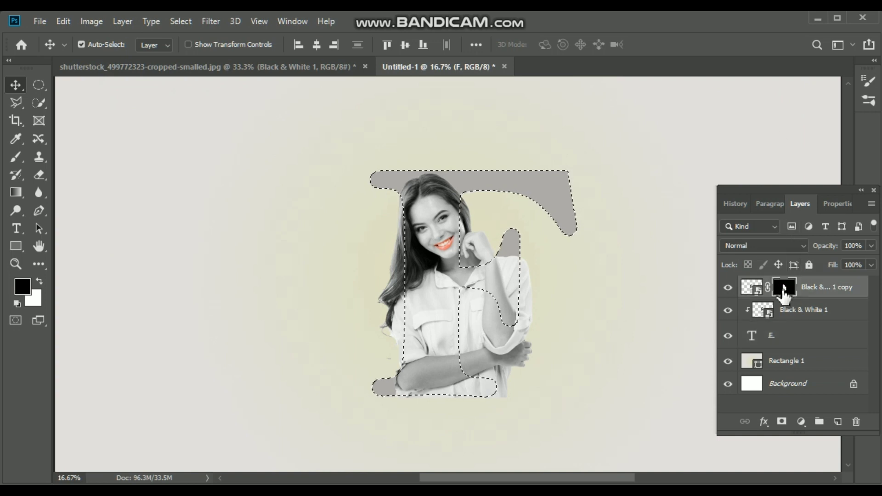
{"action": "left_click", "coordinate": [180, 22]}
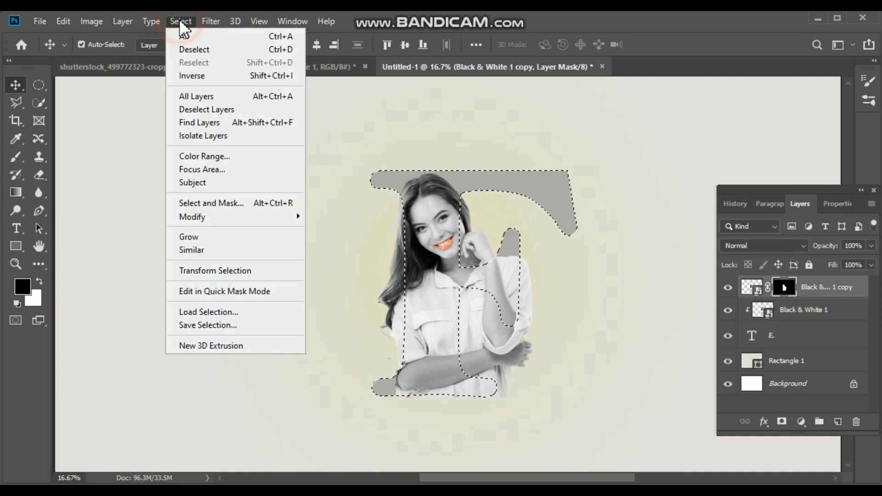
{"action": "left_click", "coordinate": [213, 75]}
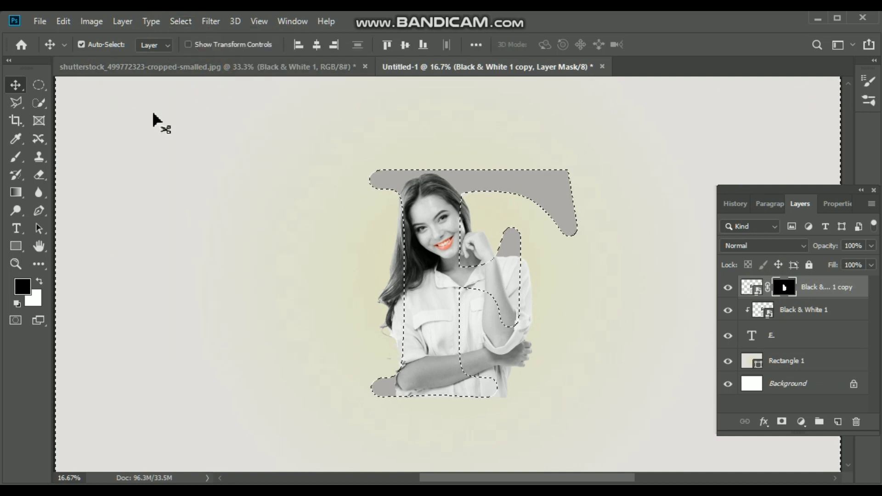
- Paint black on the copy's mask to hide the sleeve and hand outside the F, then deselect
{"action": "left_click", "coordinate": [16, 157]}
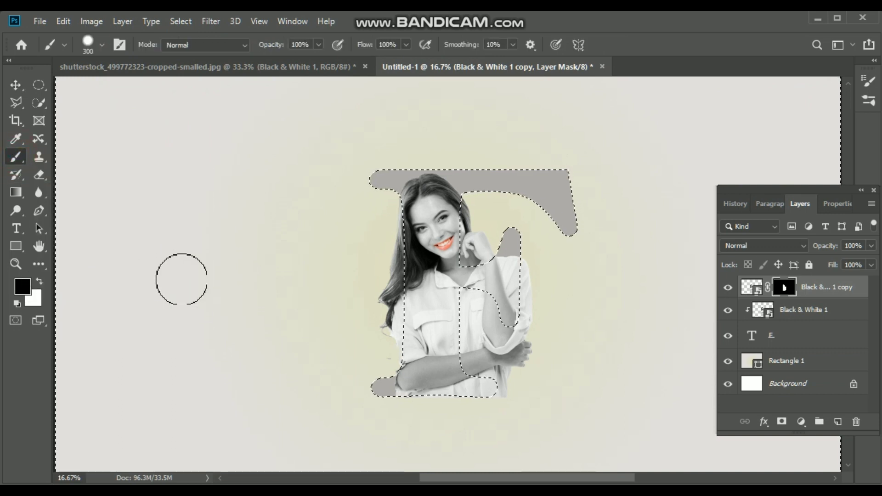
{"action": "mouse_move", "coordinate": [430, 153]}
{"action": "left_mouse_down"}
{"action": "mouse_move", "coordinate": [472, 196]}
{"action": "mouse_move", "coordinate": [471, 230]}
{"action": "mouse_move", "coordinate": [472, 221]}
{"action": "mouse_move", "coordinate": [497, 246]}
{"action": "mouse_move", "coordinate": [506, 232]}
{"action": "mouse_move", "coordinate": [525, 232]}
{"action": "mouse_move", "coordinate": [522, 299]}
{"action": "mouse_move", "coordinate": [532, 281]}
{"action": "mouse_move", "coordinate": [514, 324]}
{"action": "mouse_move", "coordinate": [496, 337]}
{"action": "mouse_move", "coordinate": [482, 285]}
{"action": "mouse_move", "coordinate": [456, 309]}
{"action": "mouse_move", "coordinate": [488, 360]}
{"action": "mouse_move", "coordinate": [523, 361]}
{"action": "mouse_move", "coordinate": [491, 409]}
{"action": "mouse_move", "coordinate": [496, 386]}
{"action": "mouse_move", "coordinate": [471, 376]}
{"action": "left_mouse_up"}
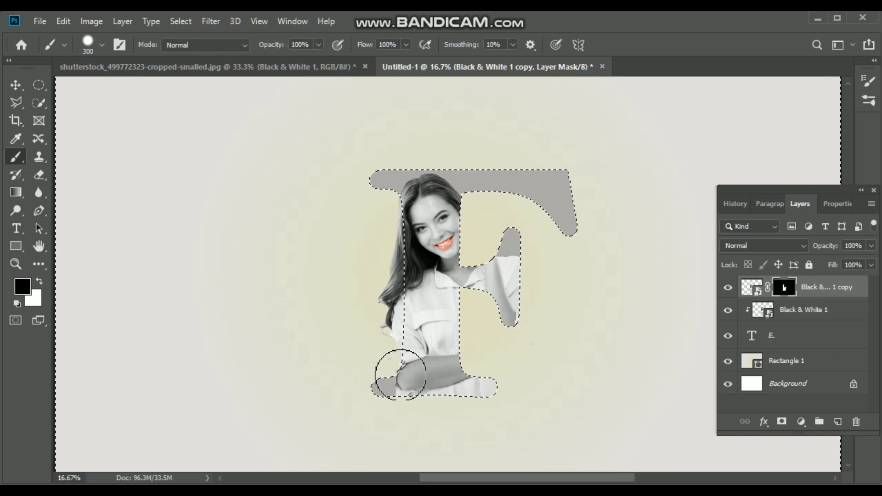
{"action": "mouse_move", "coordinate": [404, 341]}
{"action": "left_mouse_down"}
{"action": "mouse_move", "coordinate": [420, 305]}
{"action": "mouse_move", "coordinate": [407, 378]}
{"action": "mouse_move", "coordinate": [389, 346]}
{"action": "mouse_move", "coordinate": [374, 345]}
{"action": "mouse_move", "coordinate": [403, 360]}
{"action": "mouse_move", "coordinate": [376, 399]}
{"action": "mouse_move", "coordinate": [456, 360]}
{"action": "mouse_move", "coordinate": [450, 335]}
{"action": "mouse_move", "coordinate": [446, 379]}
{"action": "mouse_move", "coordinate": [478, 315]}
{"action": "mouse_move", "coordinate": [449, 299]}
{"action": "mouse_move", "coordinate": [522, 309]}
{"action": "mouse_move", "coordinate": [466, 166]}
{"action": "left_mouse_up"}
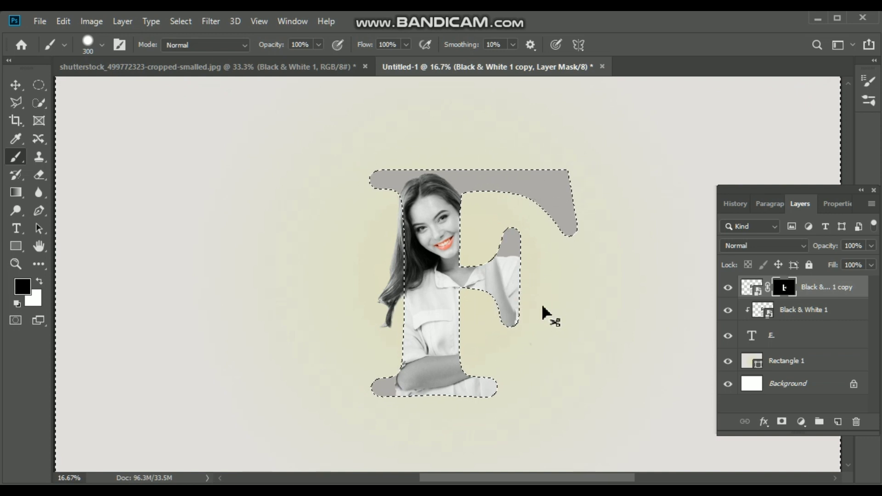
{"action": "key", "text": "ctrl+d"}
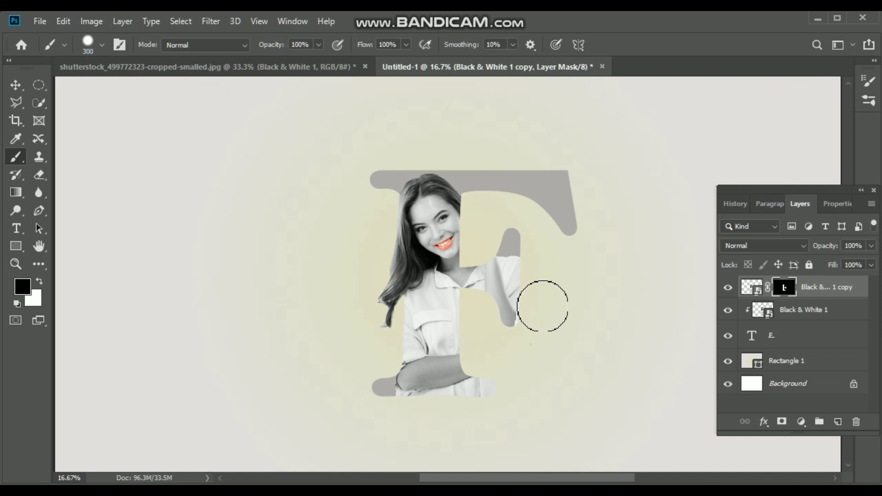
- In the F text layer's Blending Options, enable a white Outside Stroke sized 27 px
{"action": "left_click", "coordinate": [760, 342]}
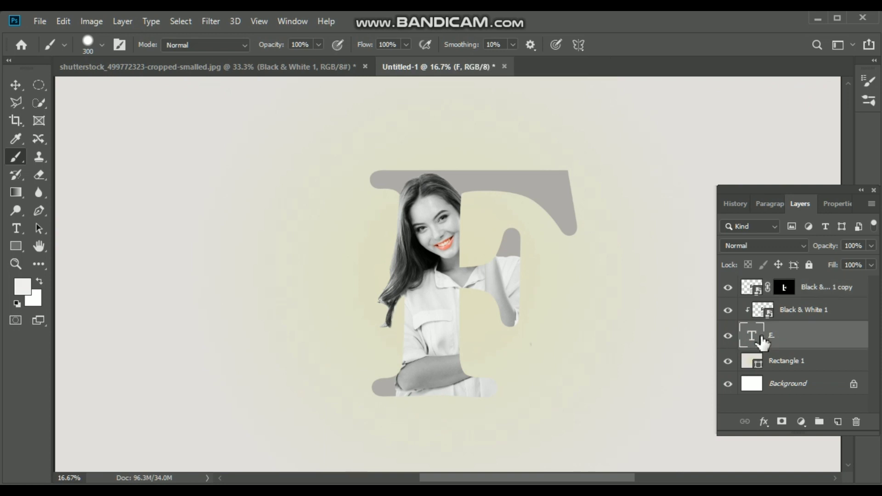
{"action": "right_click", "coordinate": [754, 335]}
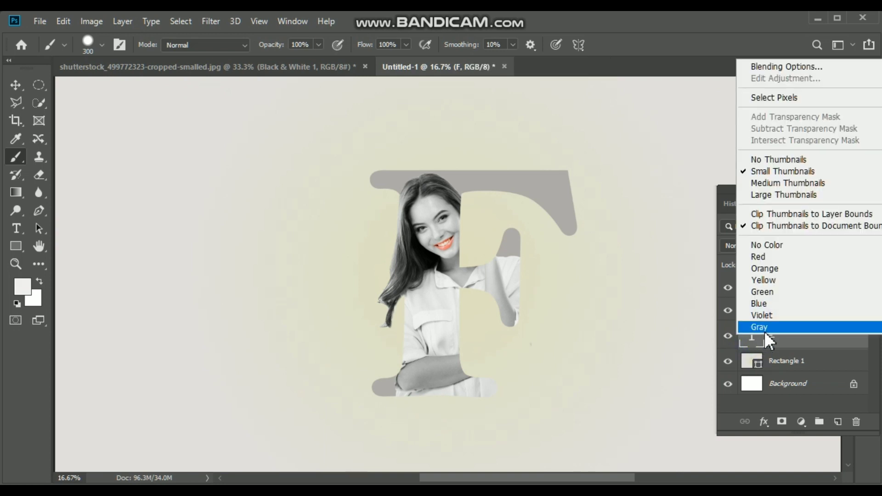
{"action": "left_click", "coordinate": [782, 65]}
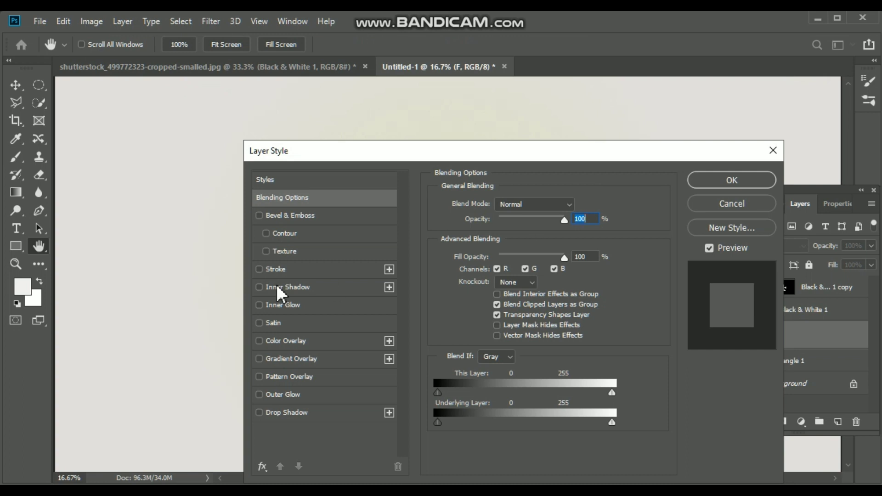
{"action": "left_click", "coordinate": [264, 270]}
{"action": "left_click", "coordinate": [285, 274]}
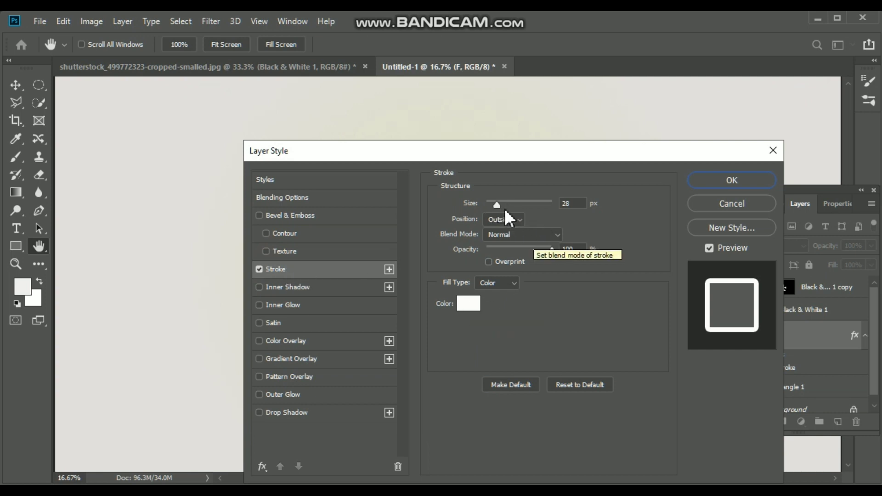
{"action": "left_click_drag", "start_coordinate": [496, 203], "coordinate": [497, 203]}
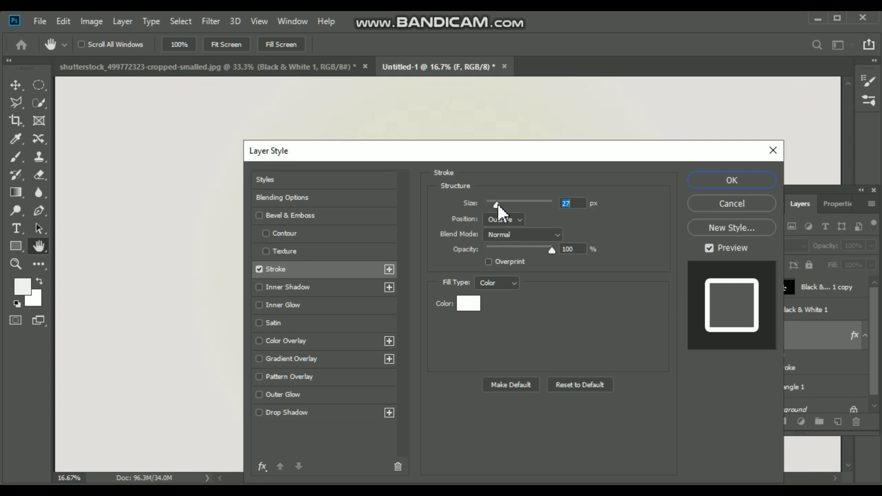
- Enable a Drop Shadow on the F with slight noise, 0% spread and 100% opacity
{"action": "left_click", "coordinate": [279, 414]}
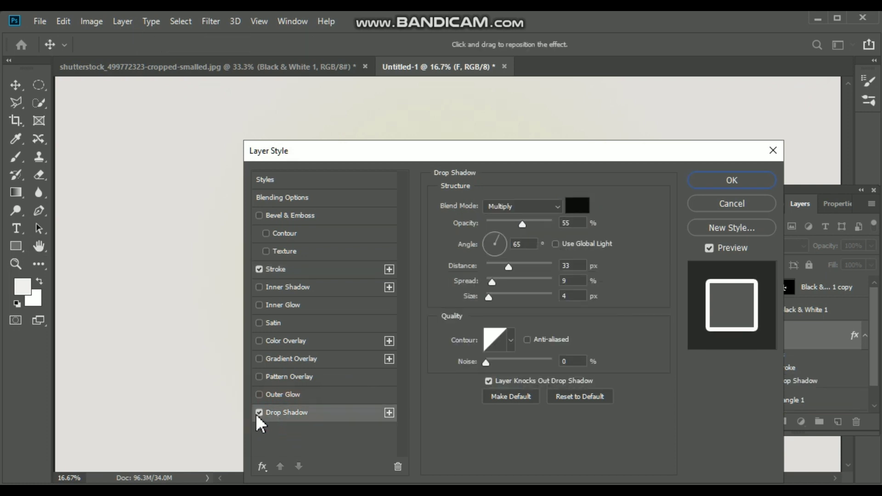
{"action": "left_click_drag", "start_coordinate": [486, 362], "coordinate": [489, 363]}
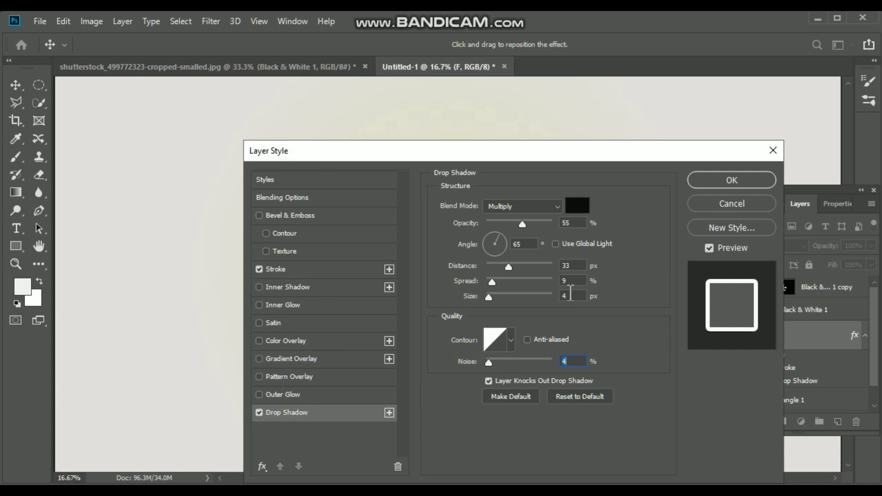
{"action": "left_click_drag", "start_coordinate": [489, 281], "coordinate": [503, 265]}
{"action": "left_click_drag", "start_coordinate": [520, 224], "coordinate": [554, 224]}
{"action": "left_click_drag", "start_coordinate": [539, 153], "coordinate": [545, 336]}
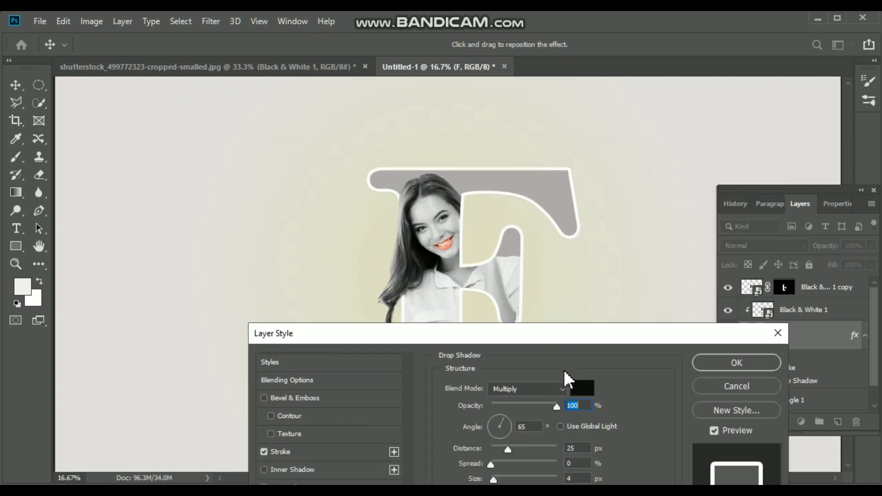
- Set the drop shadow angle to 55° and its distance to 49 px
{"action": "left_click_drag", "start_coordinate": [506, 446], "coordinate": [502, 448]}
{"action": "left_click_drag", "start_coordinate": [503, 417], "coordinate": [502, 417]}
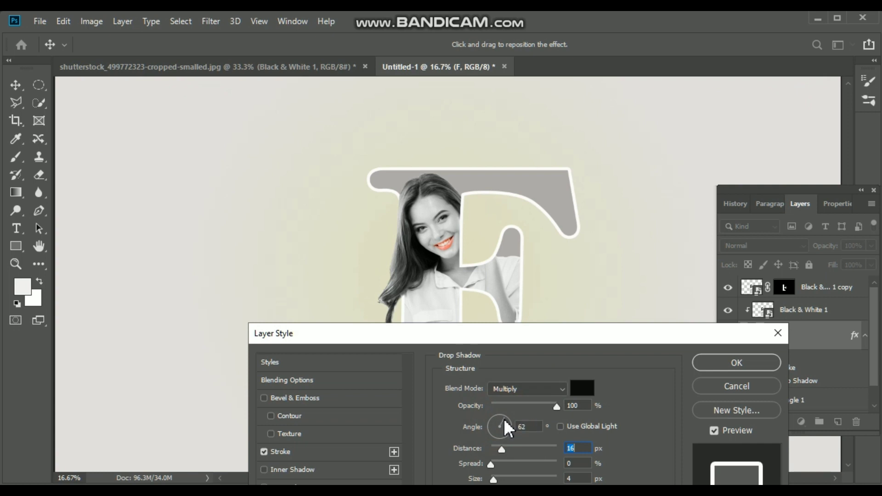
{"action": "left_click", "coordinate": [522, 426]}
{"action": "type", "text": "55"}
{"action": "left_click", "coordinate": [531, 428]}
{"action": "mouse_move", "coordinate": [500, 448]}
{"action": "left_mouse_down"}
{"action": "mouse_move", "coordinate": [537, 447]}
{"action": "mouse_move", "coordinate": [525, 447]}
{"action": "left_mouse_up"}
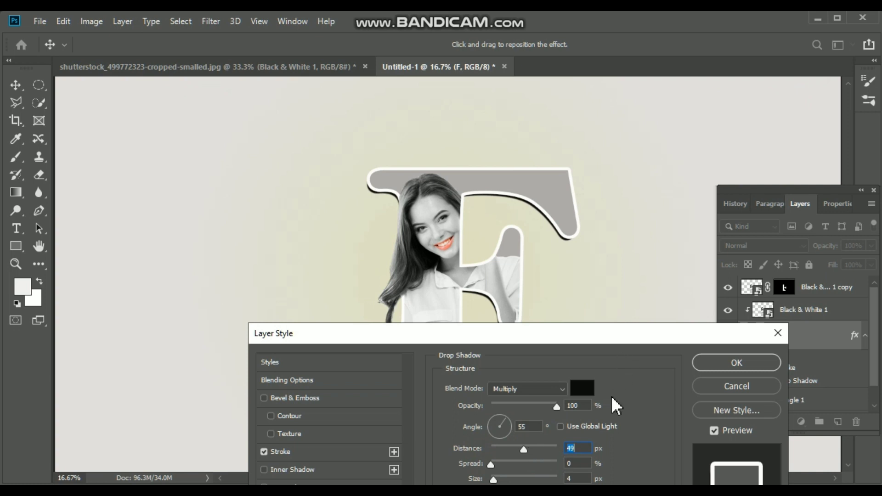
- Confirm the Layer Style effects, close the Layers panel, and zoom out and back in
{"action": "left_click", "coordinate": [707, 363]}
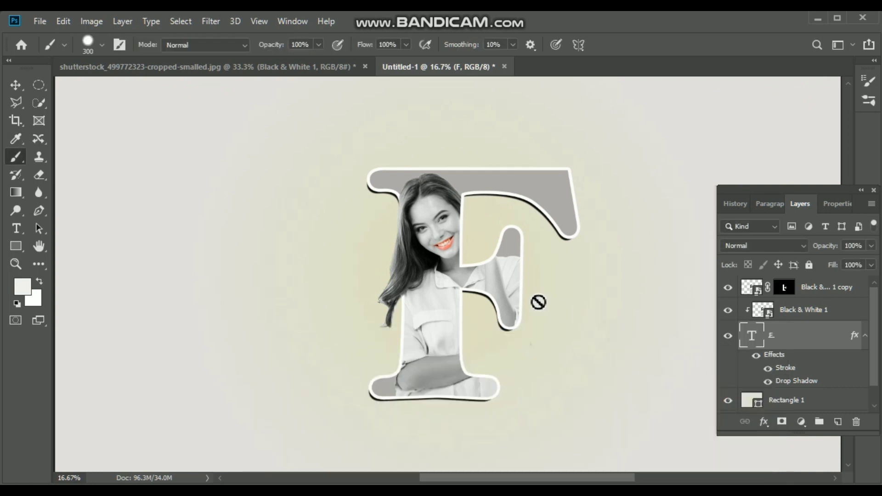
{"action": "left_click", "coordinate": [869, 186]}
{"action": "left_click", "coordinate": [873, 190]}
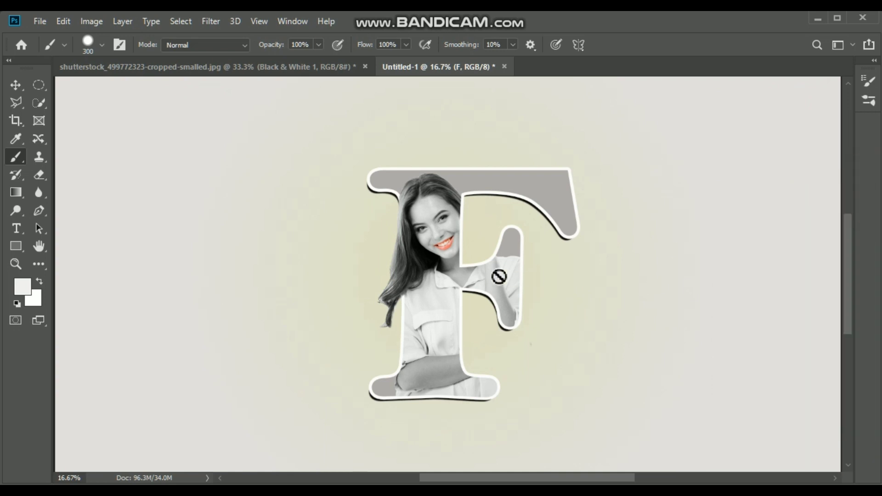
{"action": "key", "text": "ctrl+minus"}
{"action": "key", "text": "ctrl+minus"}
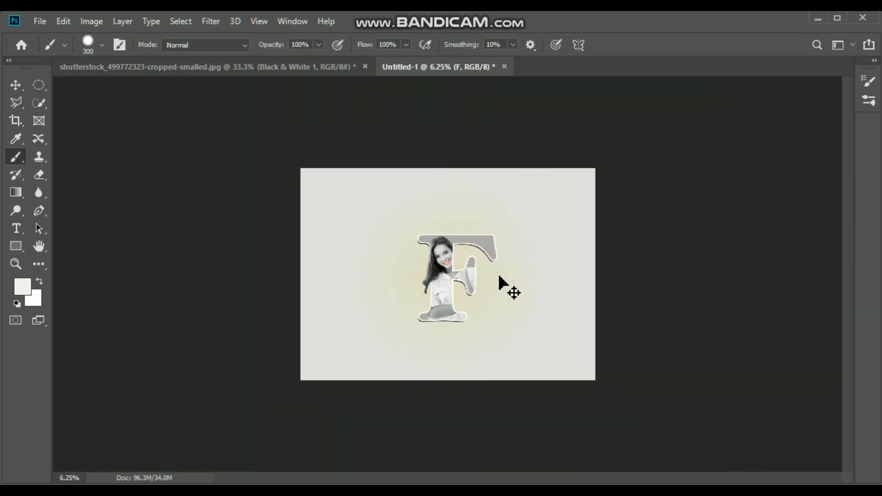
{"action": "key", "text": "ctrl+plus"}
{"action": "key", "text": "ctrl+plus"}
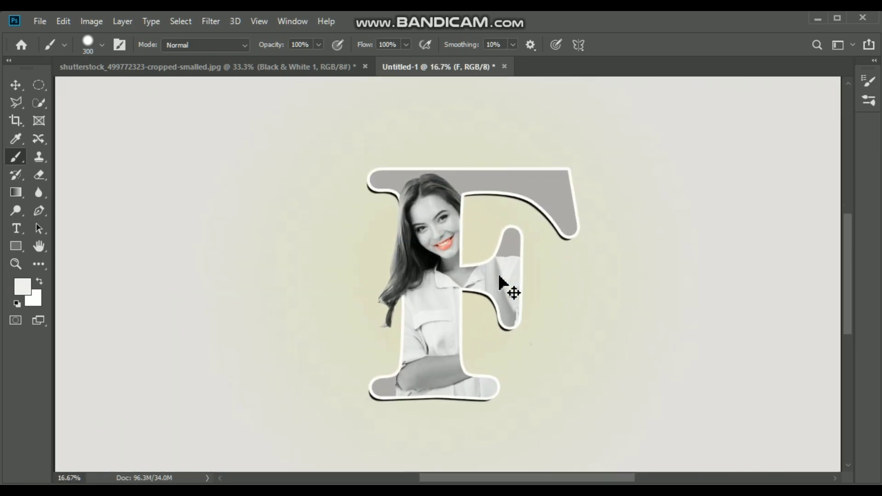